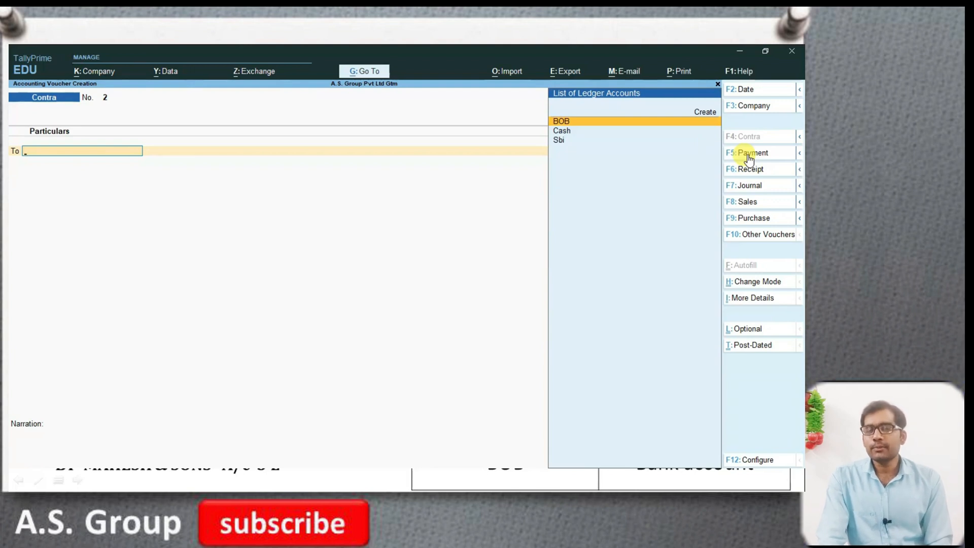
- Check the fourth transaction on the slide and credit the Sbi ledger with 20,000 in the contra voucher
key("alt+Tab")
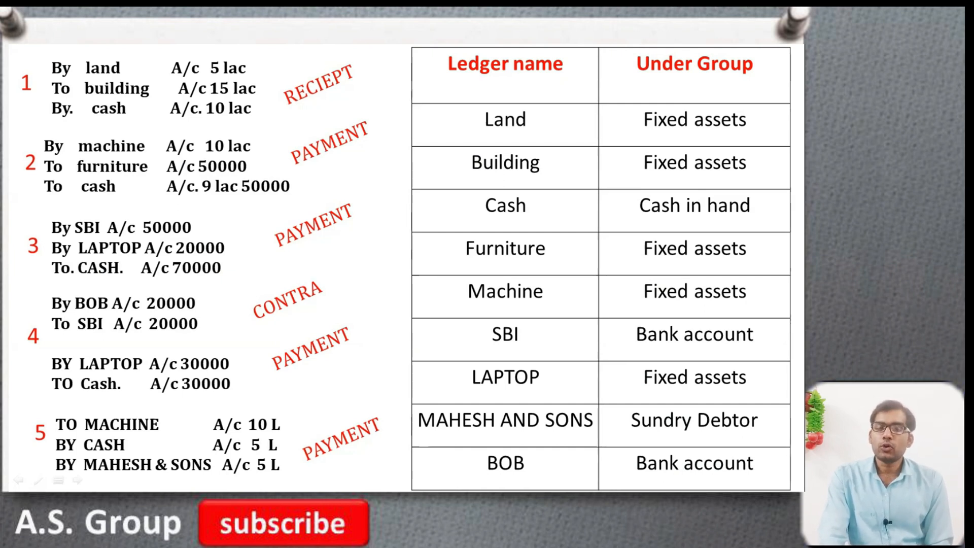
key("alt+Tab")
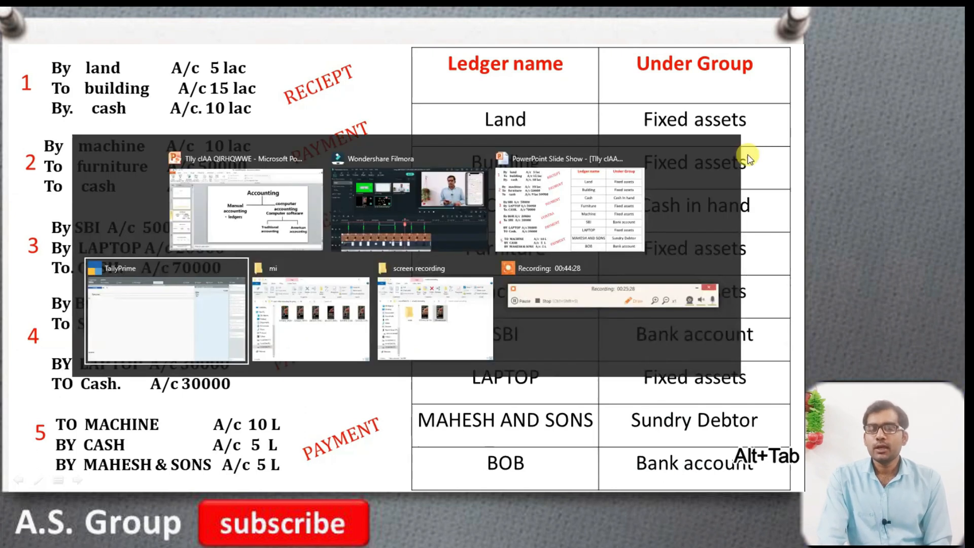
key("alt+Tab")
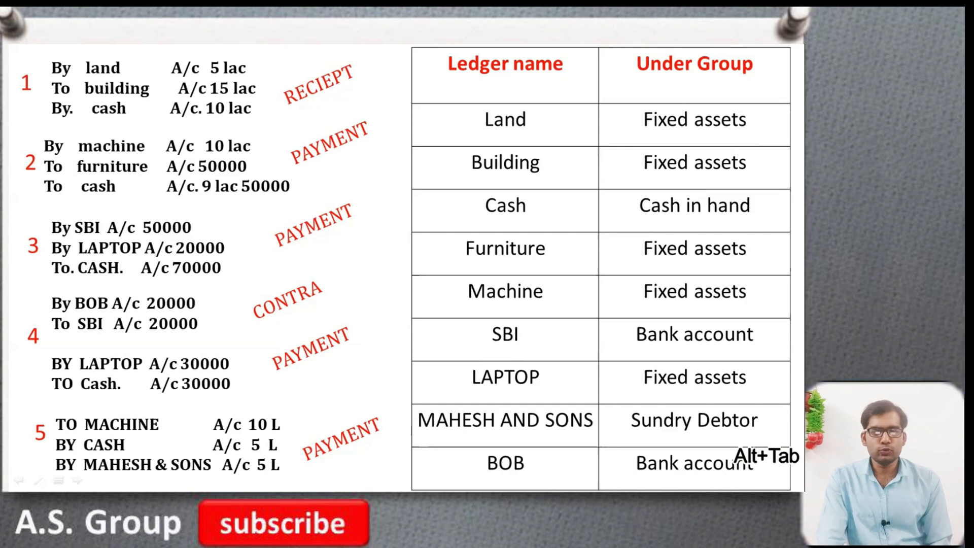
key("alt+Tab")
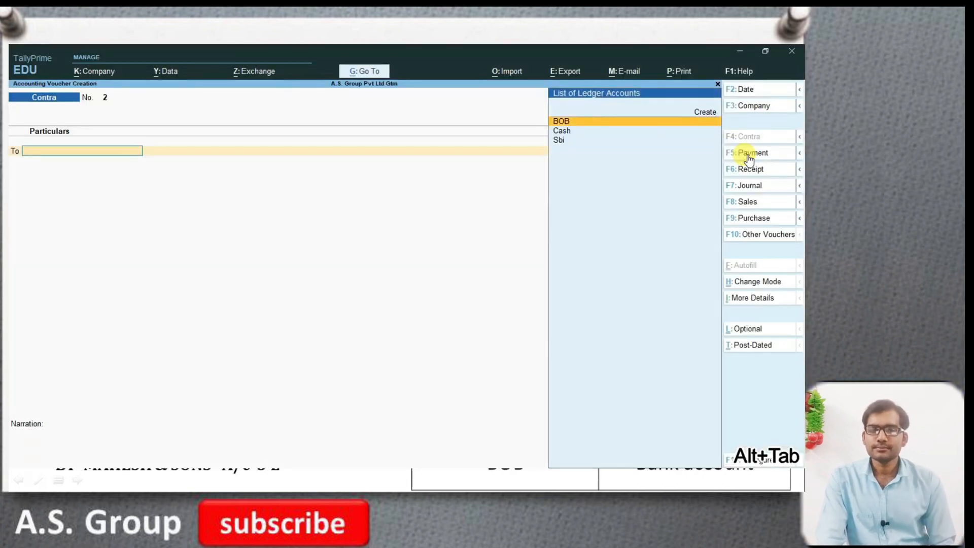
key("Down")
key("Down")
key("Return")
key("alt+Tab")
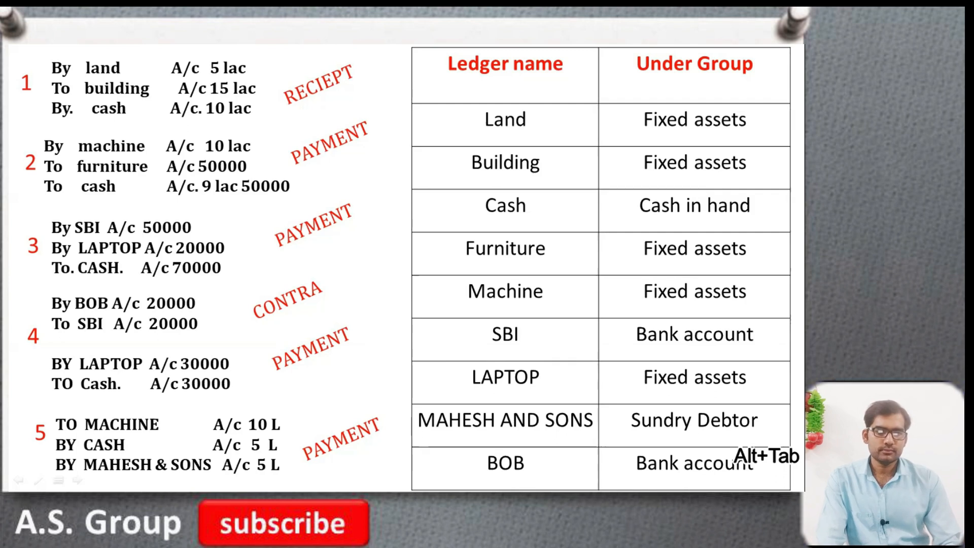
key("alt+Tab")
type("2000")
key("Return")
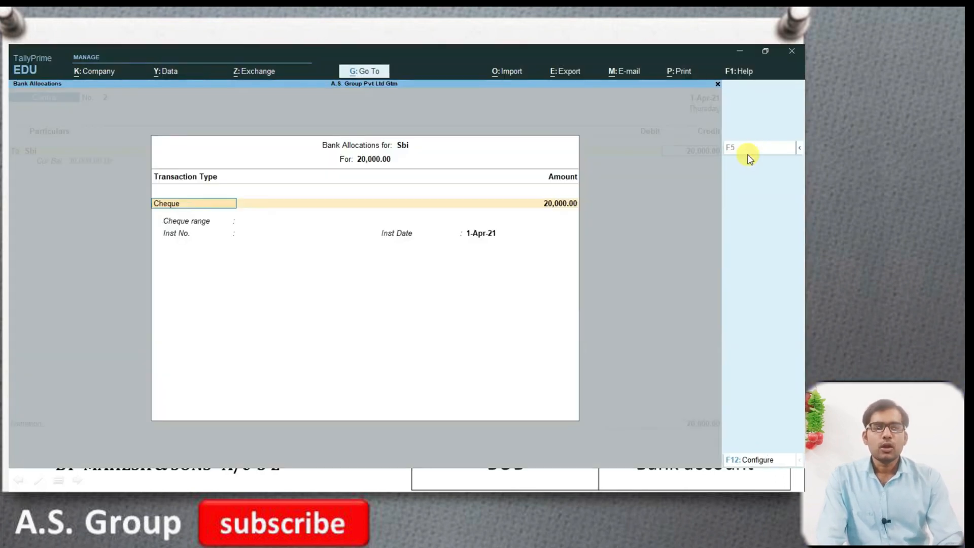
- Accept Sbi's bank allocation with the Cheque transaction type for 20,000, dated 1-Apr-21
key("Return")
- Debit BOB with 20,000, accept its Cheque/DD bank allocation and save the contra voucher
key("Return")
key("Return")
key("Return")
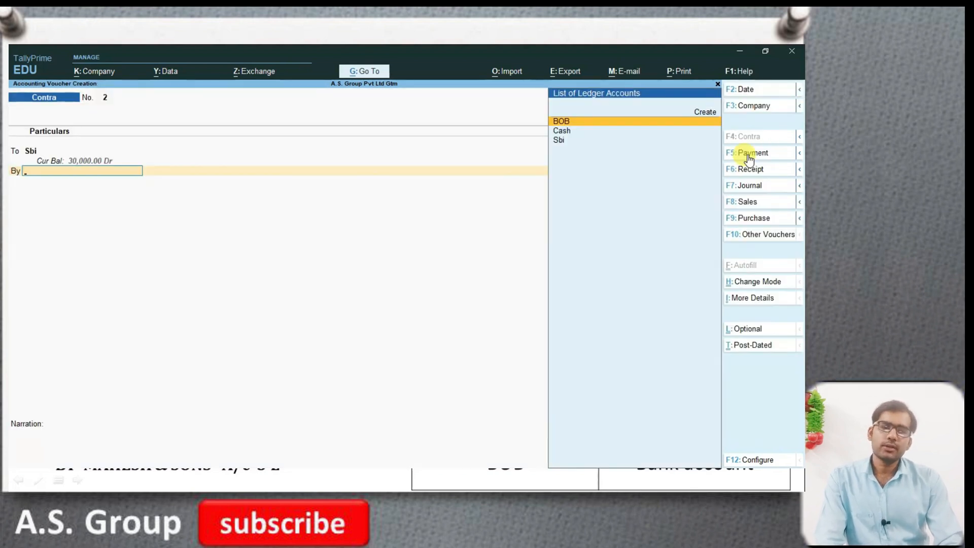
key("Return")
key("Return")
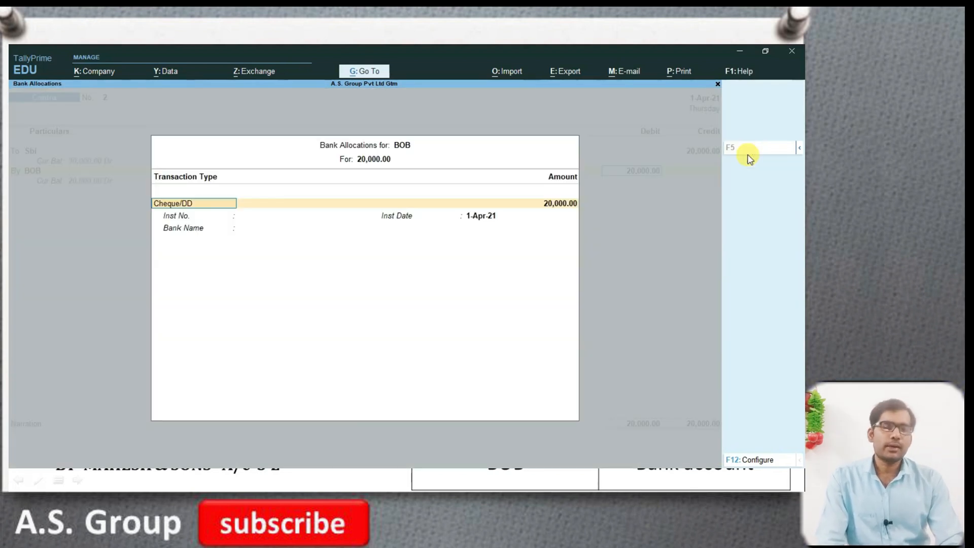
key("Return")
key("Return")
key("Return")
key("Return")
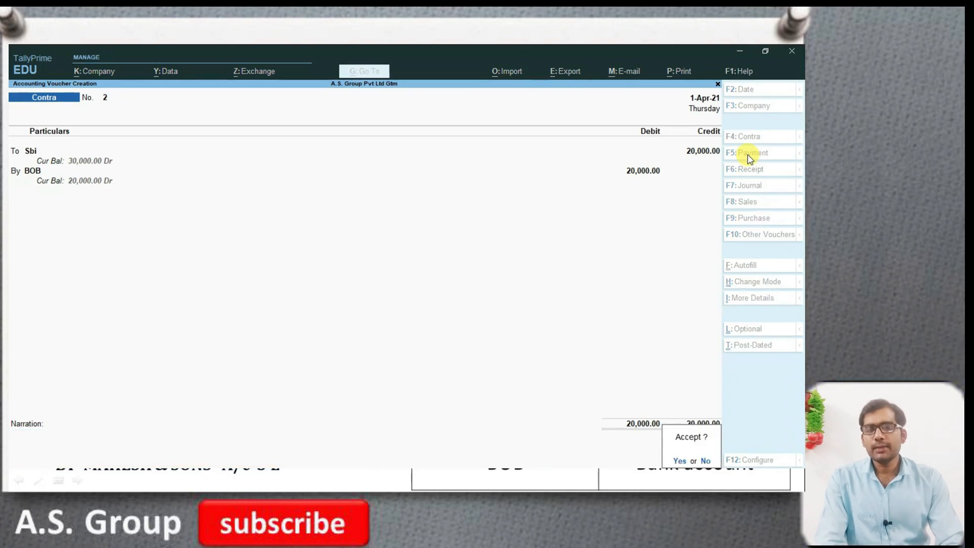
key("Return")
- Record and save a payment voucher that debits LAPTOP with 30,000 and credits Cash with 30,000
key("alt+Tab")
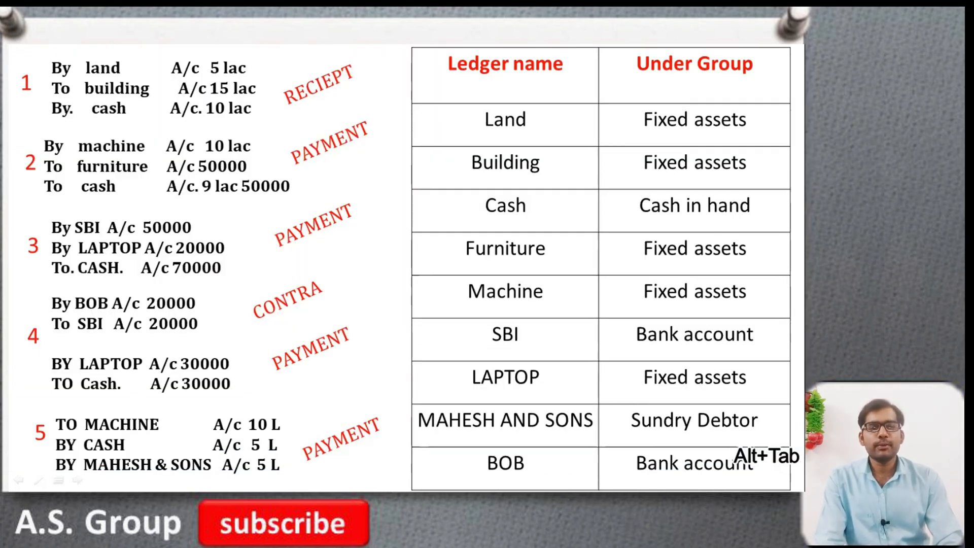
key("alt+Tab")
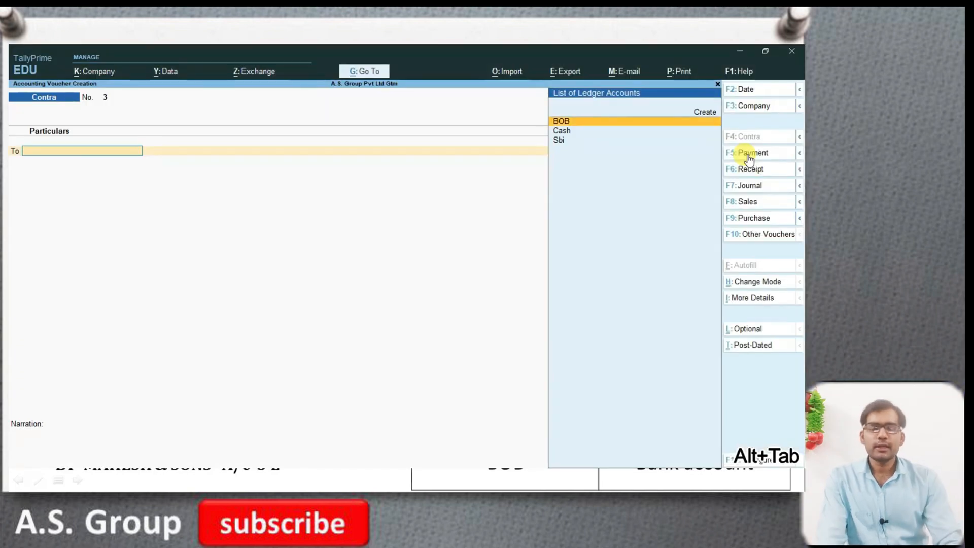
left_click(749, 157)
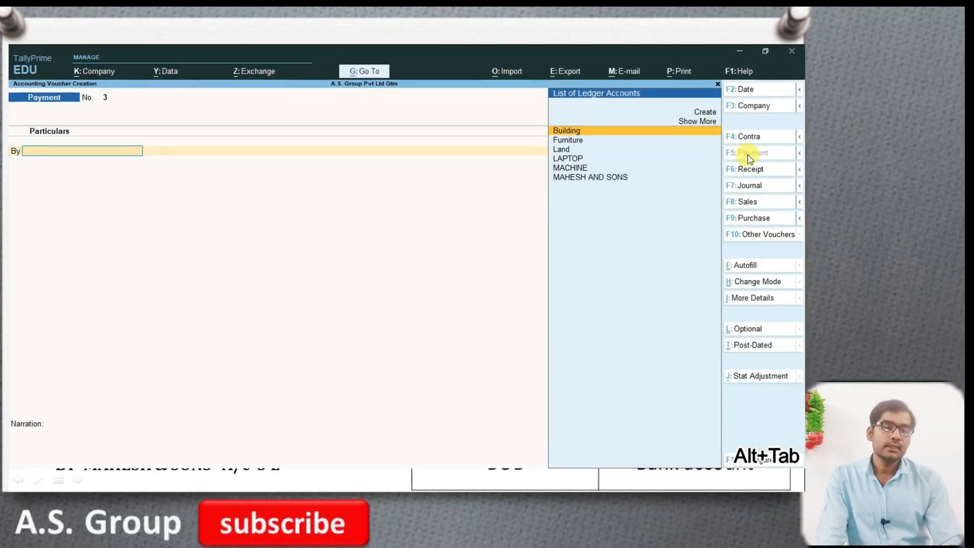
key("Down")
key("Down")
key("Down")
key("Return")
type("3")
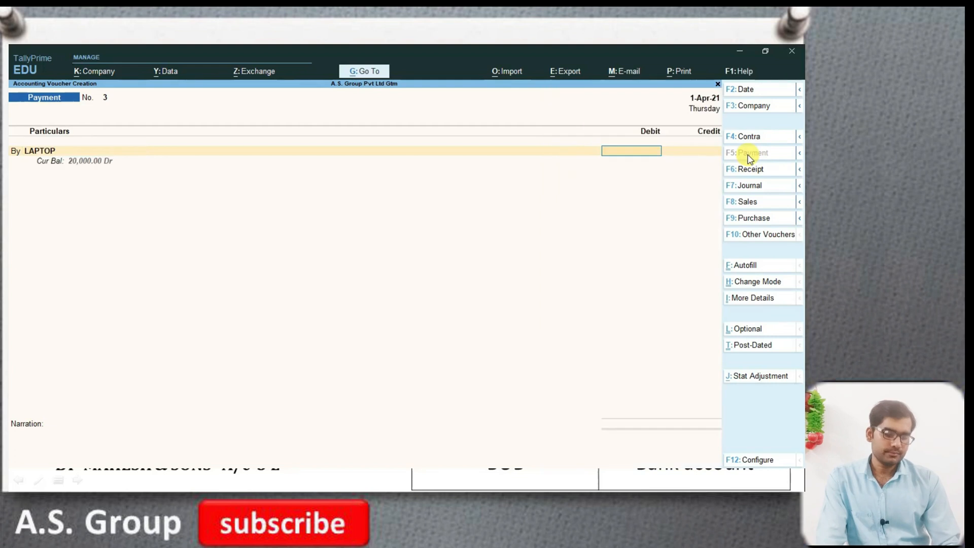
type("0000")
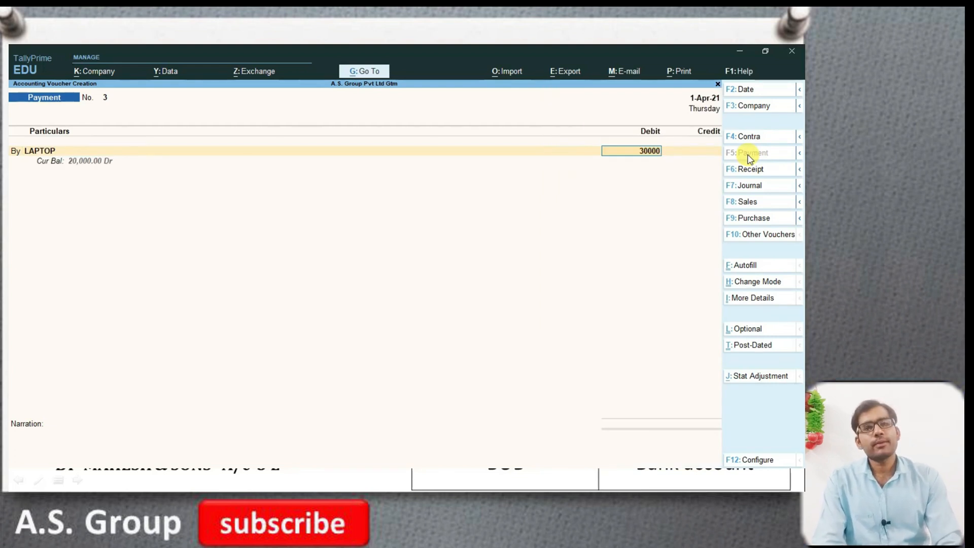
key("Return")
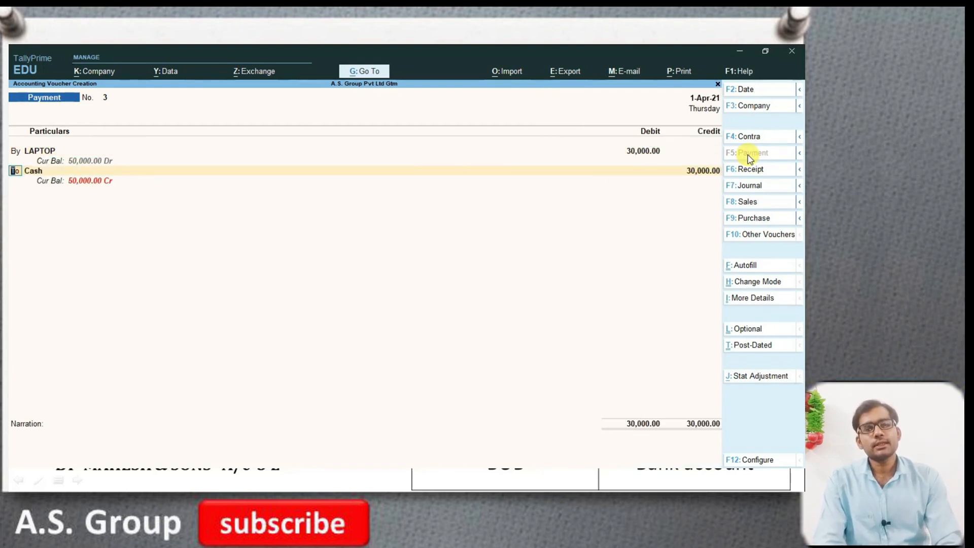
key("Return")
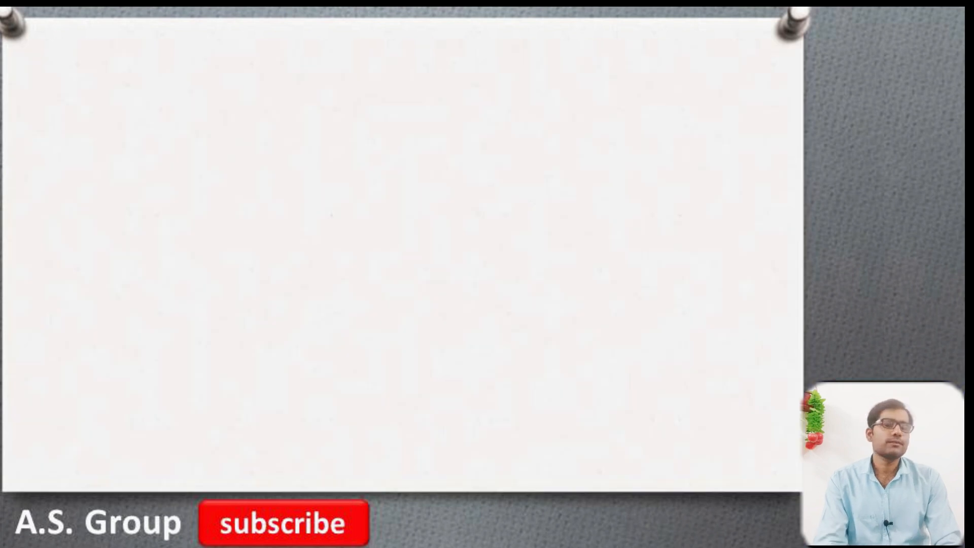
- Check the fifth transaction on the slide and switch the voucher entry in TallyPrime to Receipt
key("alt+Tab")
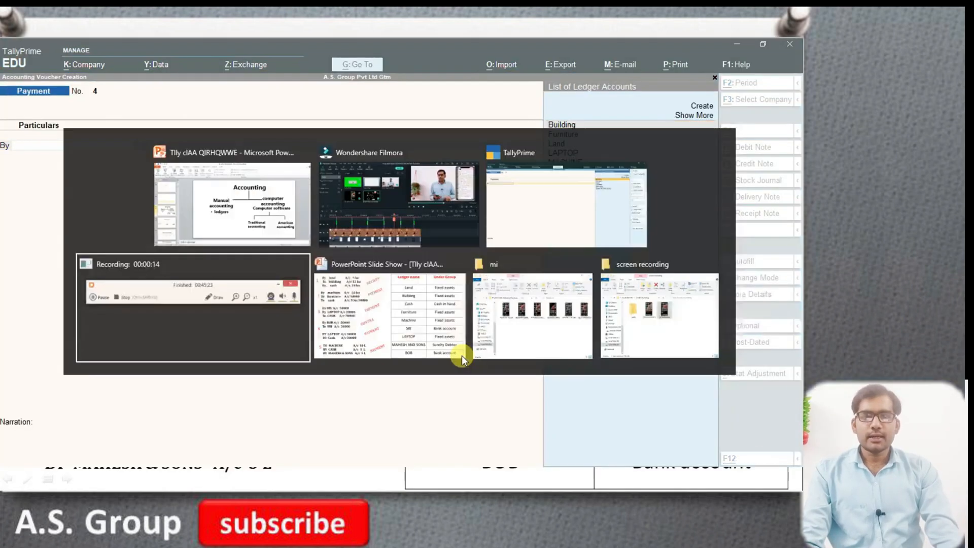
key("alt+Tab")
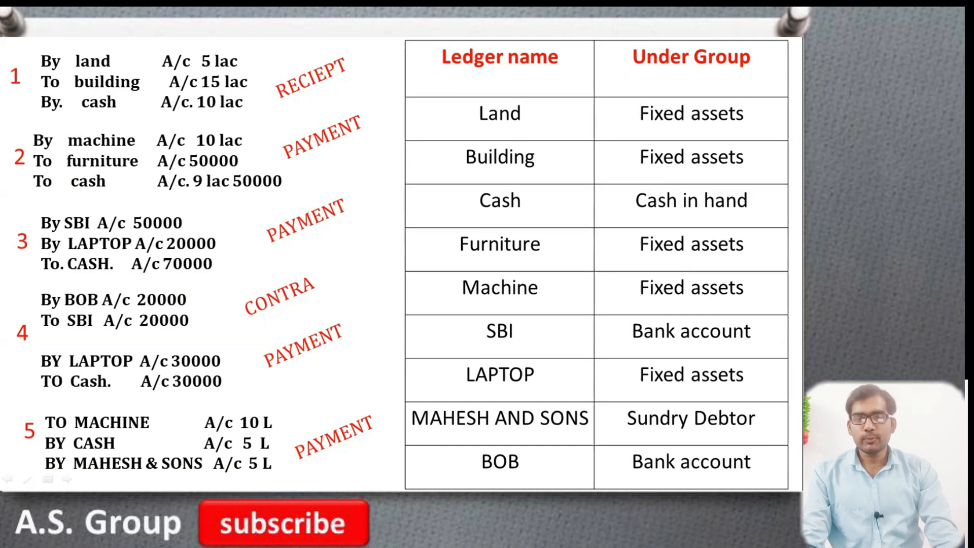
key("alt+Tab")
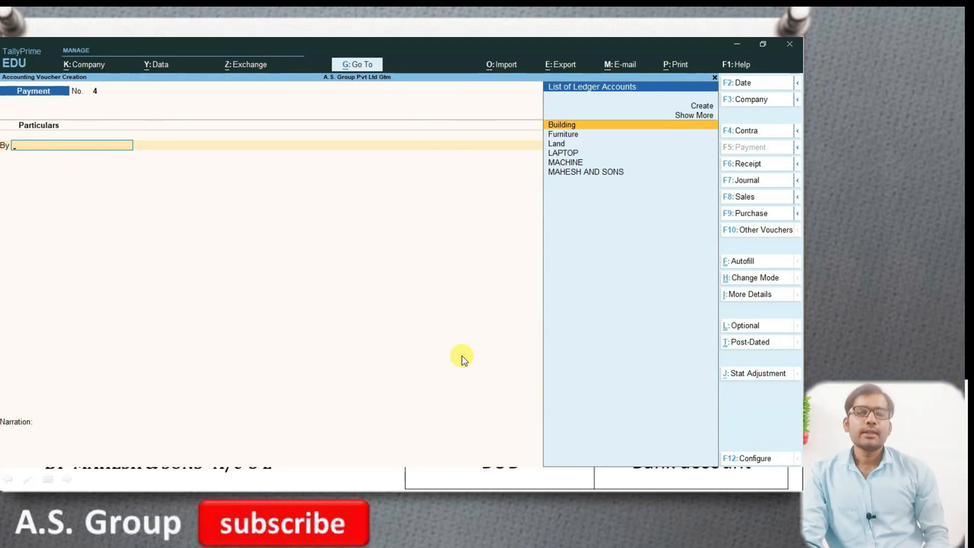
key("F6")
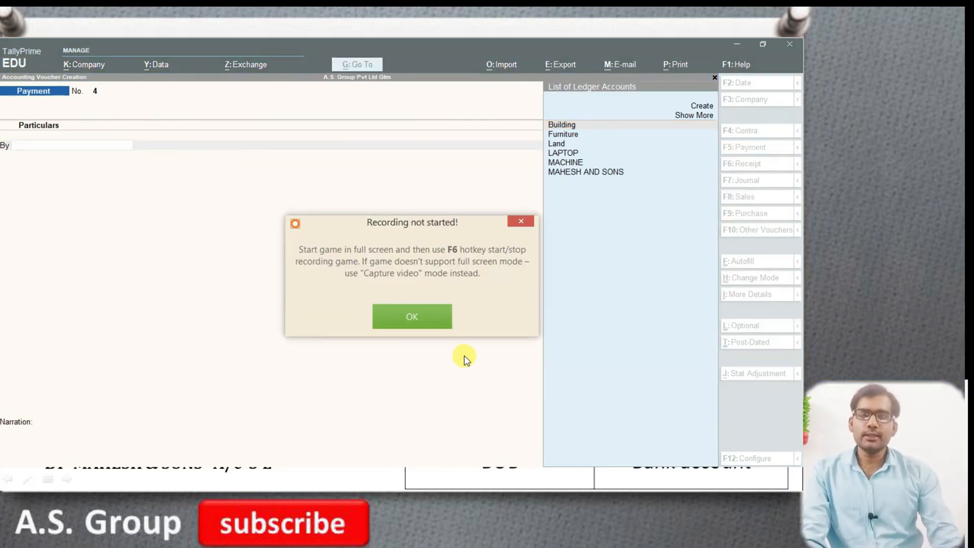
left_click(522, 221)
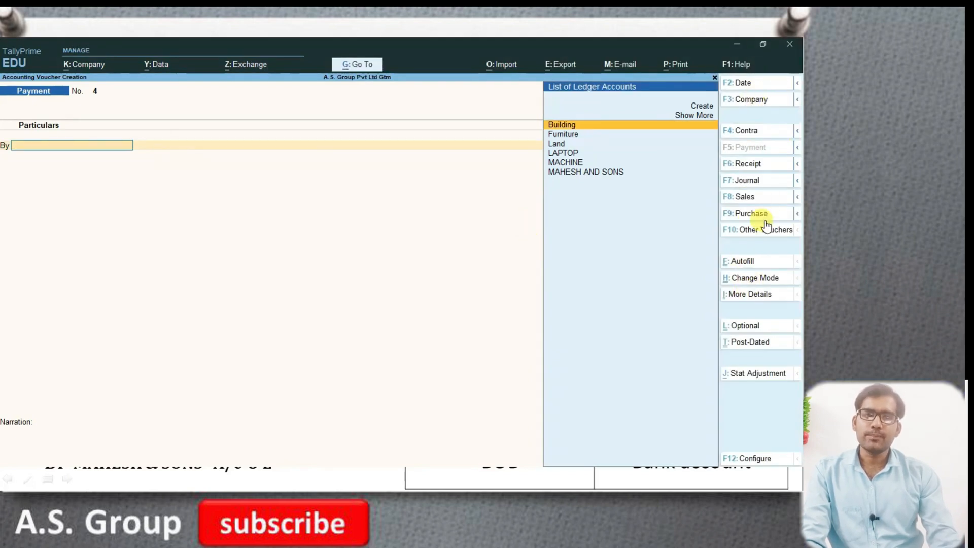
left_click(748, 165)
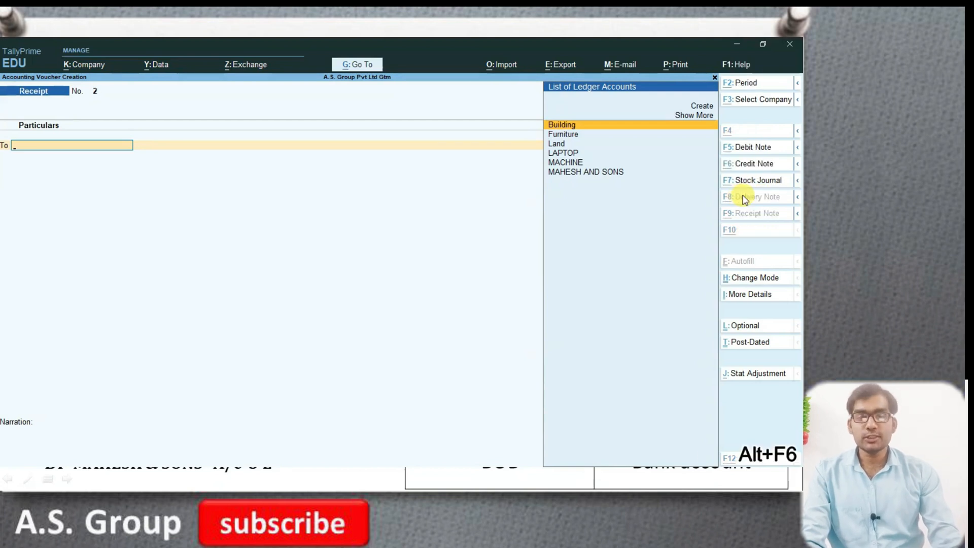
- Choose MACHINE as the ledger on the first credit line of the receipt voucher
key("alt+Tab")
key("alt+Tab")
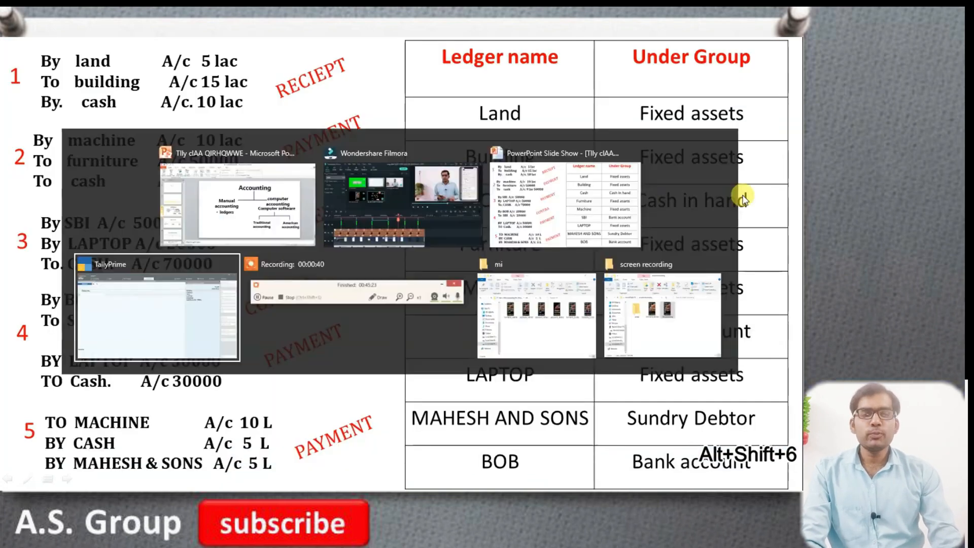
key("Down")
key("Down")
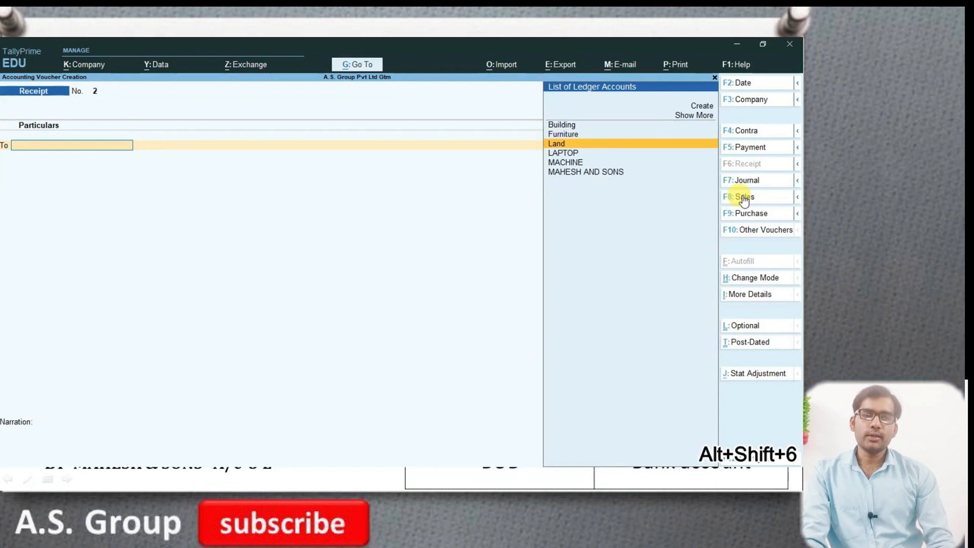
key("Down")
key("Down")
key("Return")
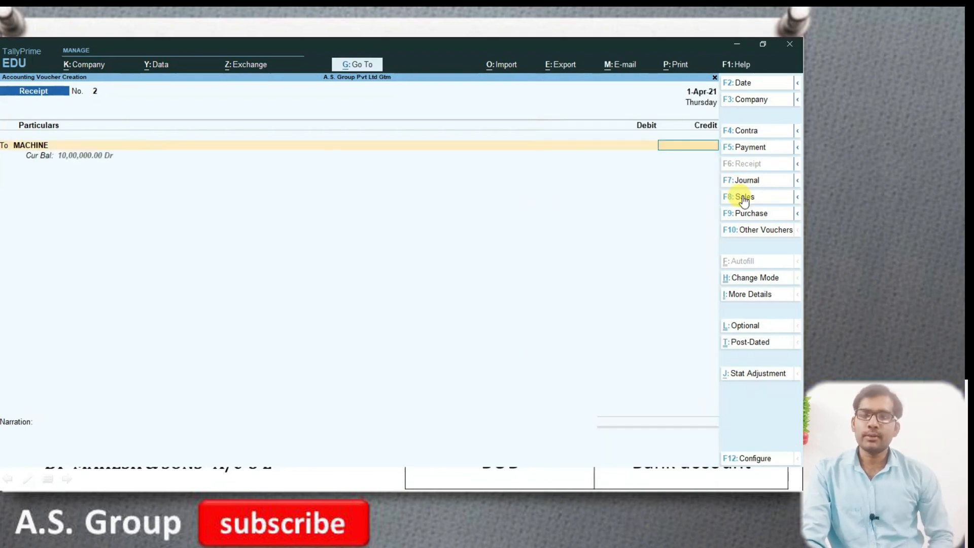
- Check the machine amount on the slide and set MACHINE's credit to 10,00,000
key("alt+Tab")
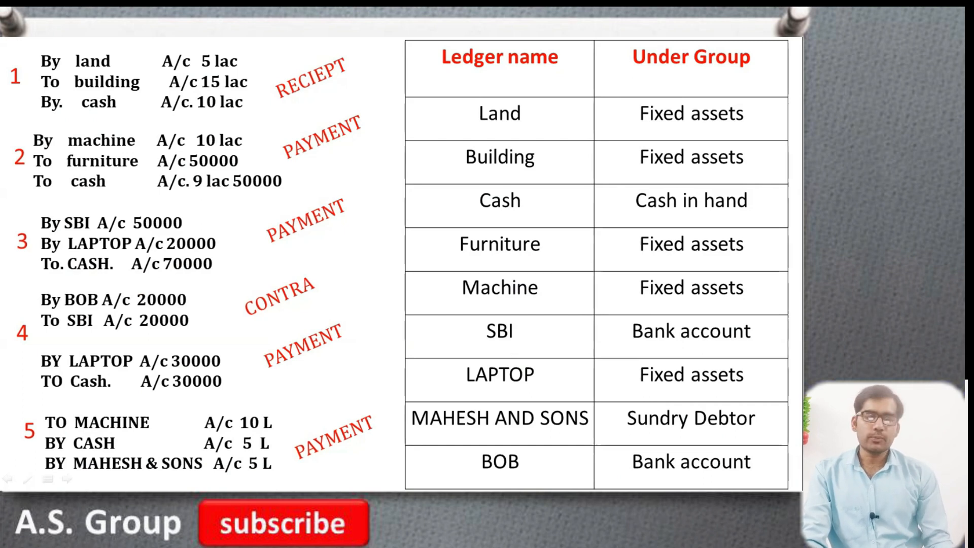
key("alt+Tab")
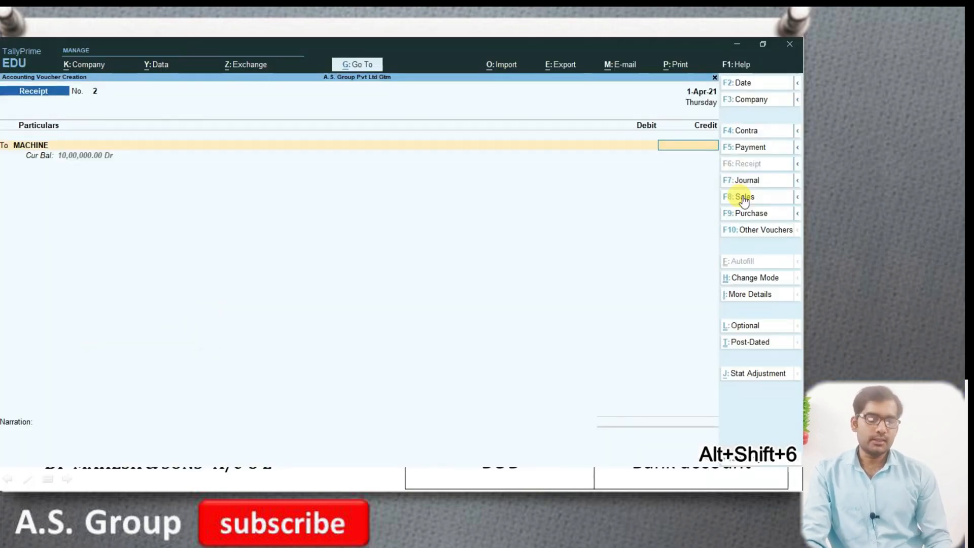
type("10,00")
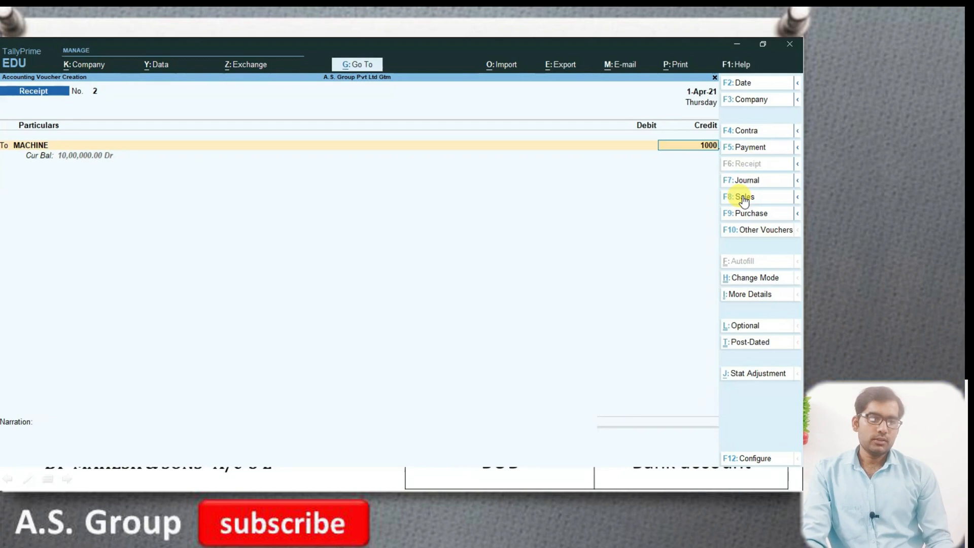
type(",000")
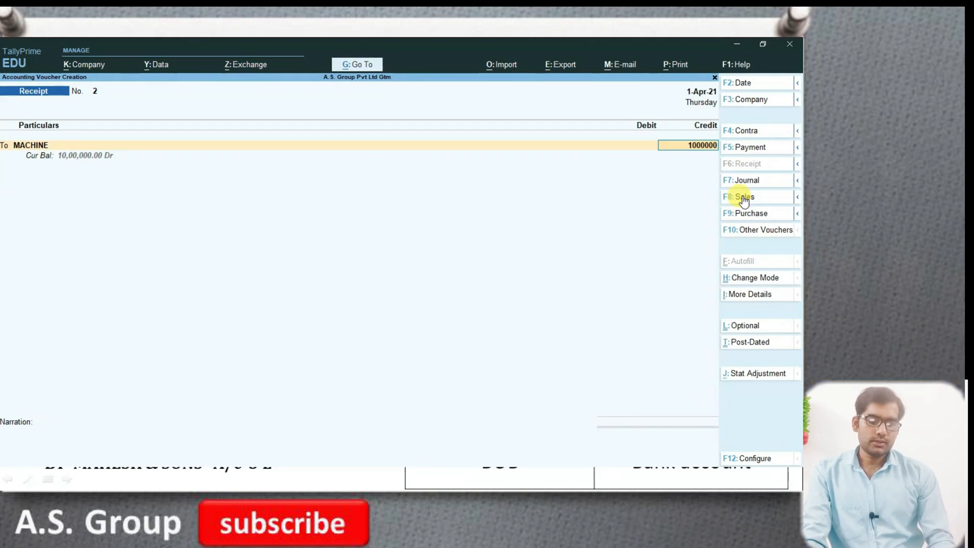
key("Return")
- Debit the Cash ledger with 5,00,000 in the receipt voucher
key("Return")
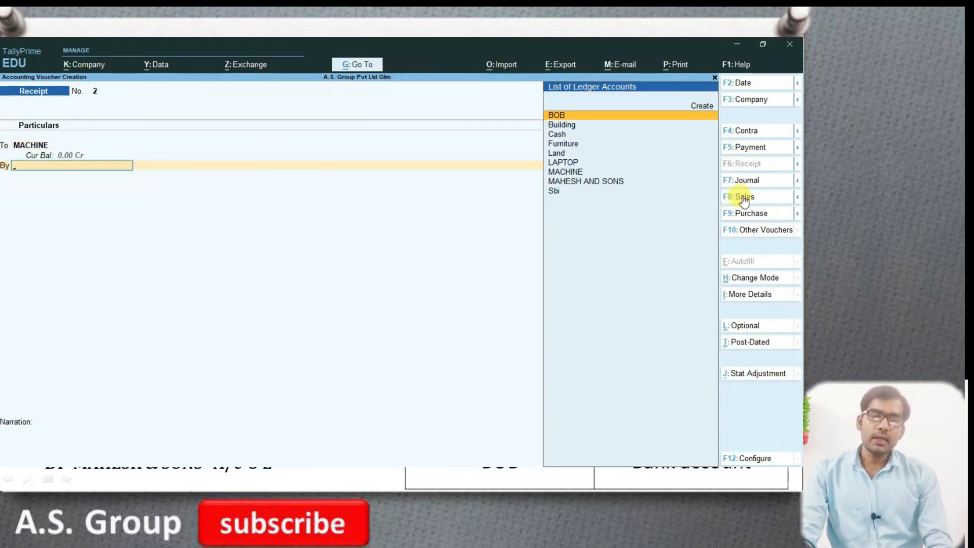
type("c")
key("Return")
type("500000")
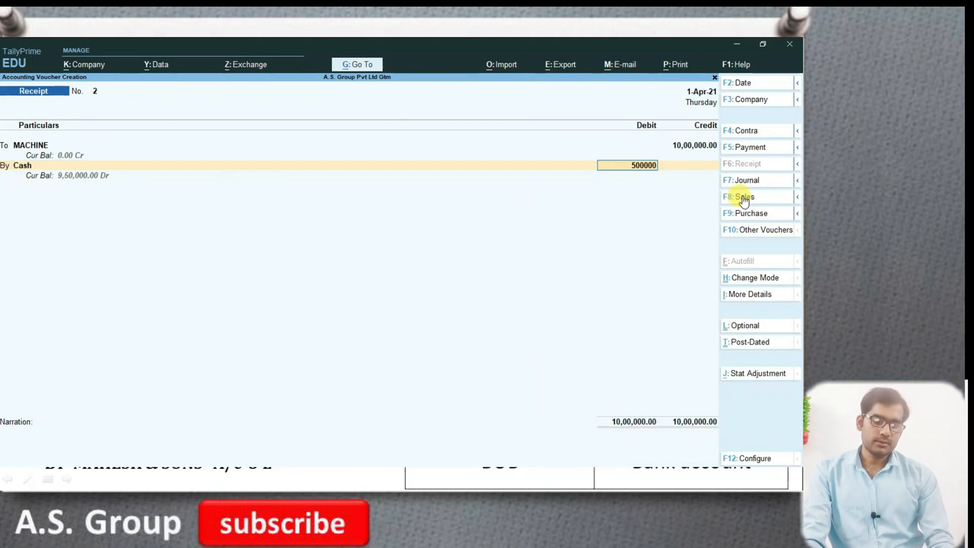
key("Return")
key("Return")
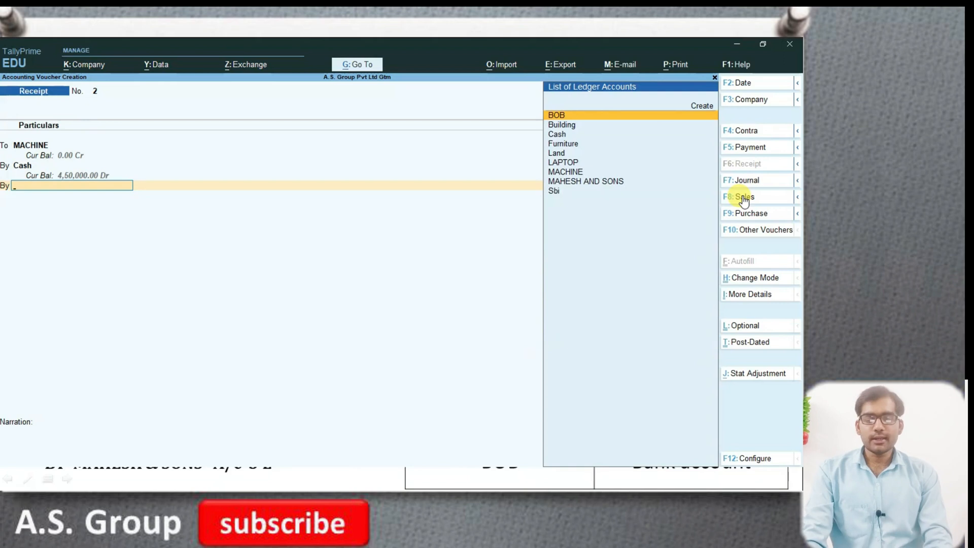
- Debit MAHESH AND SONS with the remaining 5,00,000 and save the receipt voucher
type("M")
key("Down")
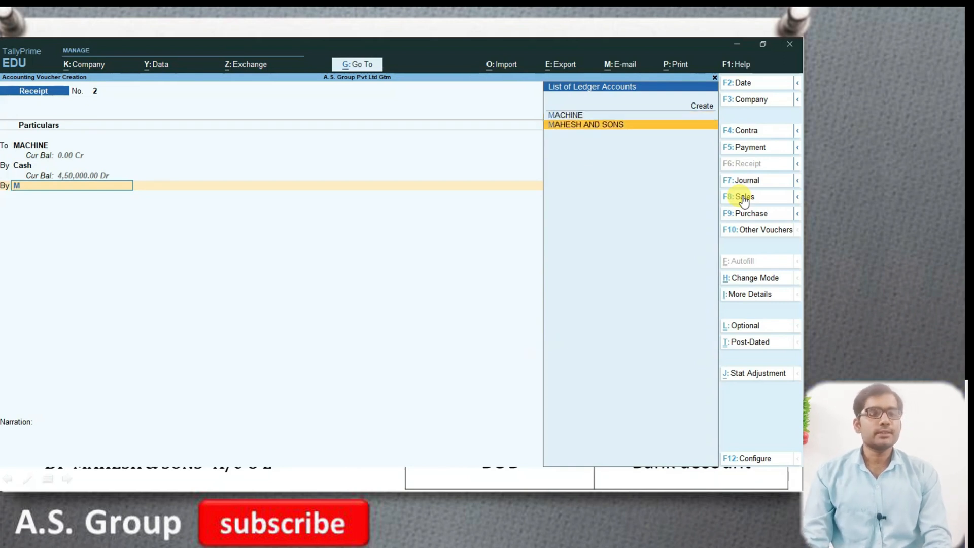
key("Return")
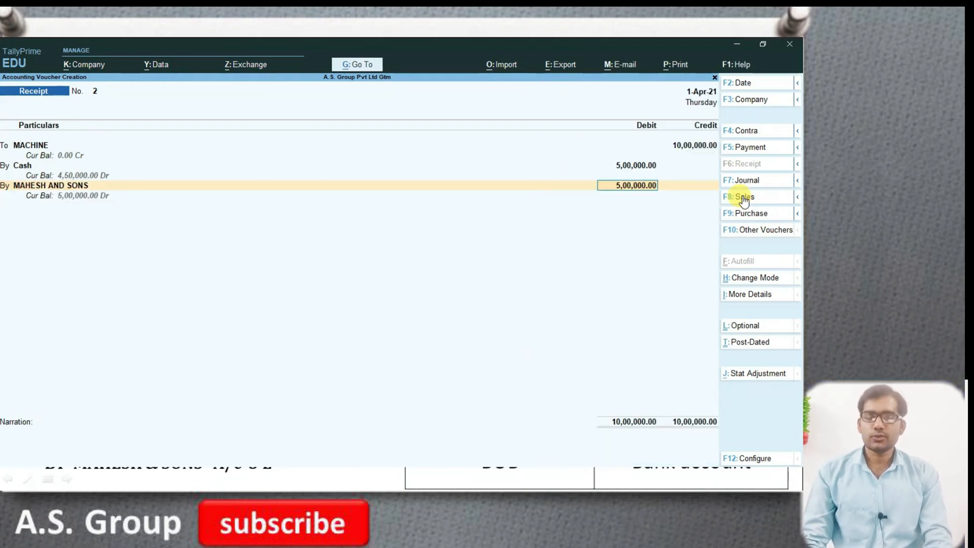
key("ctrl")
key("ctrl+a")
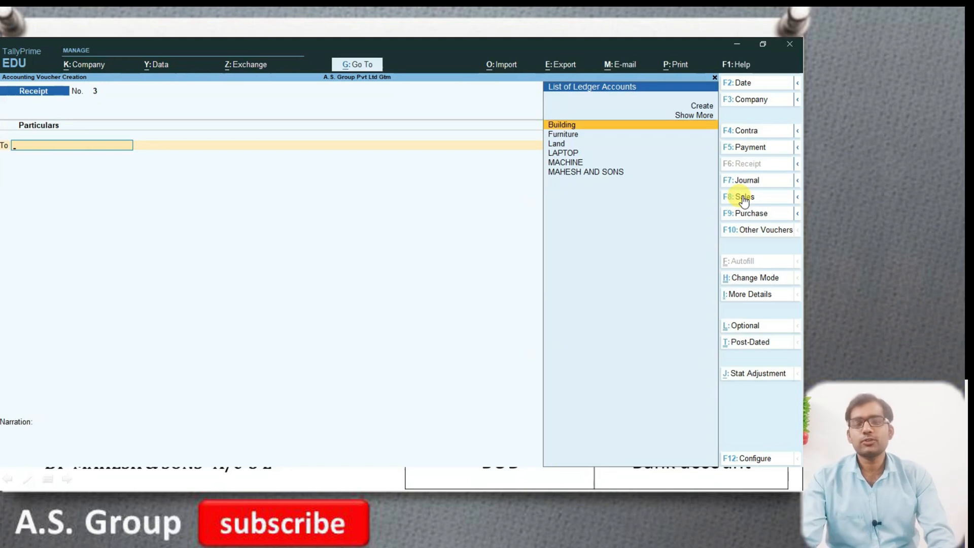
- Leave voucher entry without starting another receipt and open the Day Book to view the recorded vouchers
key("Escape")
key("Down")
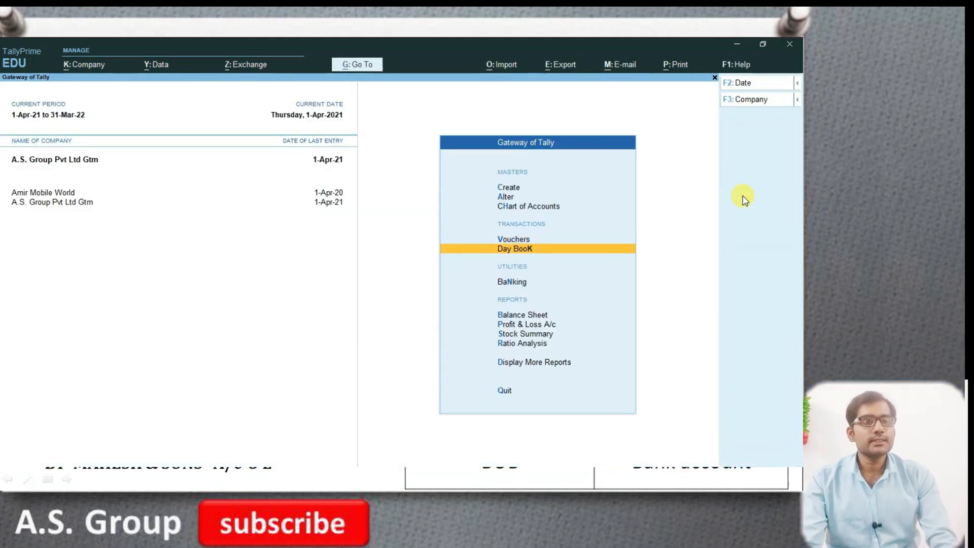
key("Return")
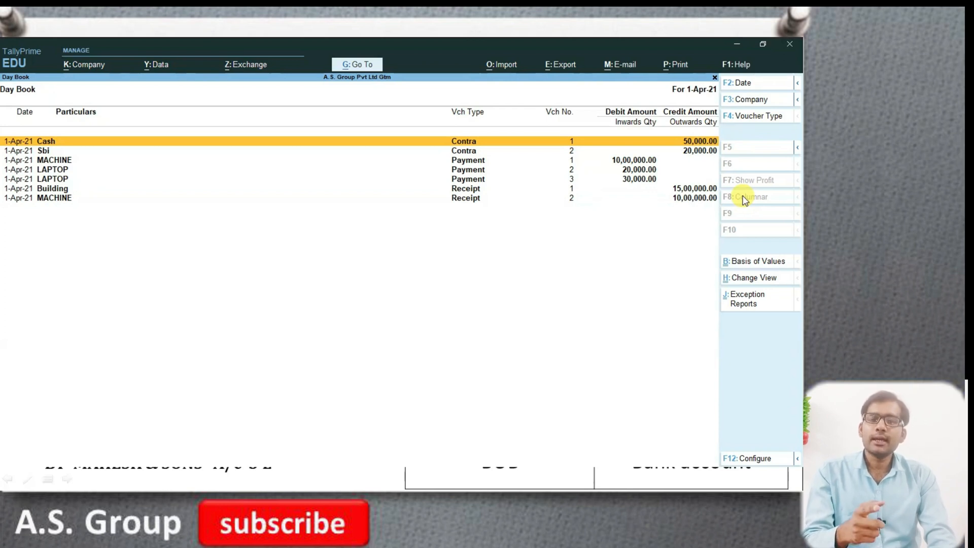
- Inspect LAPTOP payment voucher no. 2 from the Day Book, then return to the Gateway of Tally without changing it
key("Down")
key("Down")
key("Down")
key("Return")
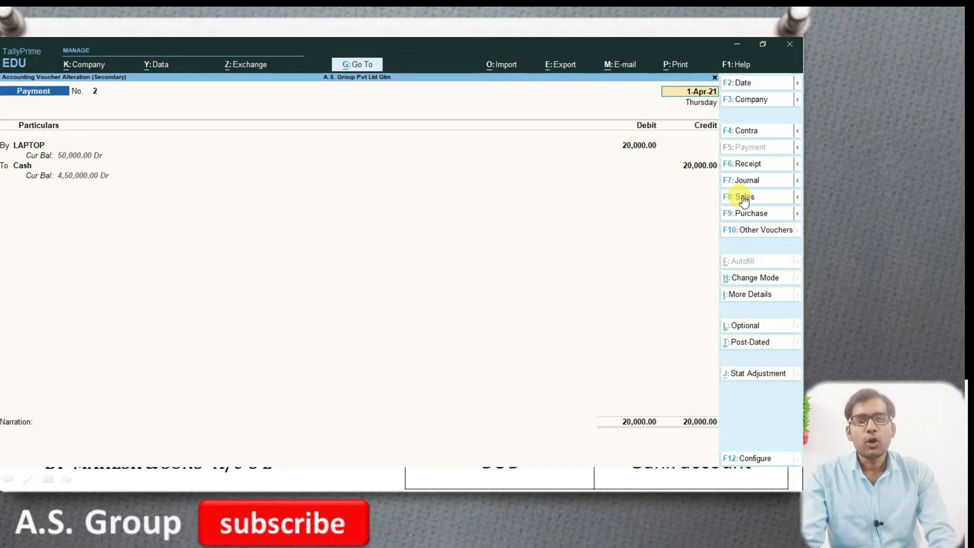
key("Escape")
key("y")
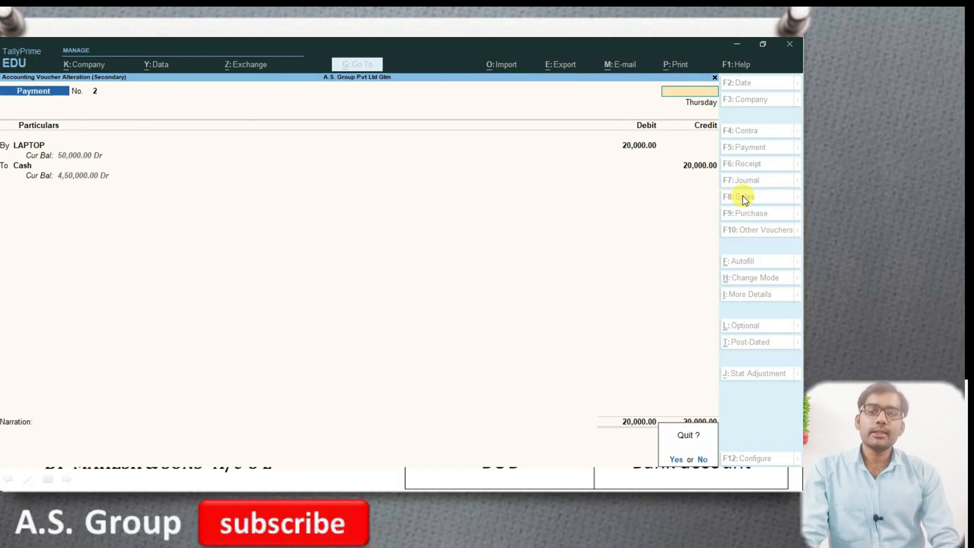
key("Escape")
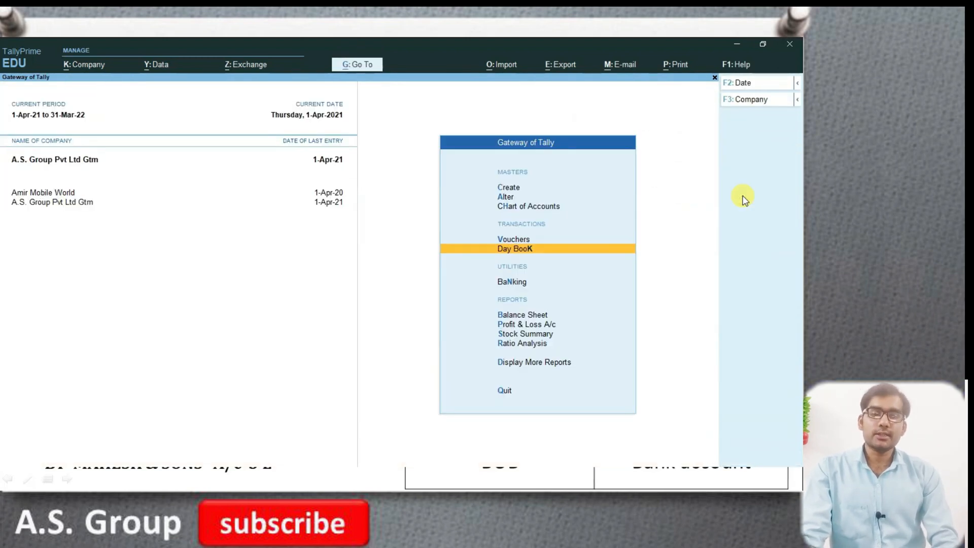
- Open the Balance Sheet report for the company
key("Down")
key("Down")
key("Down")
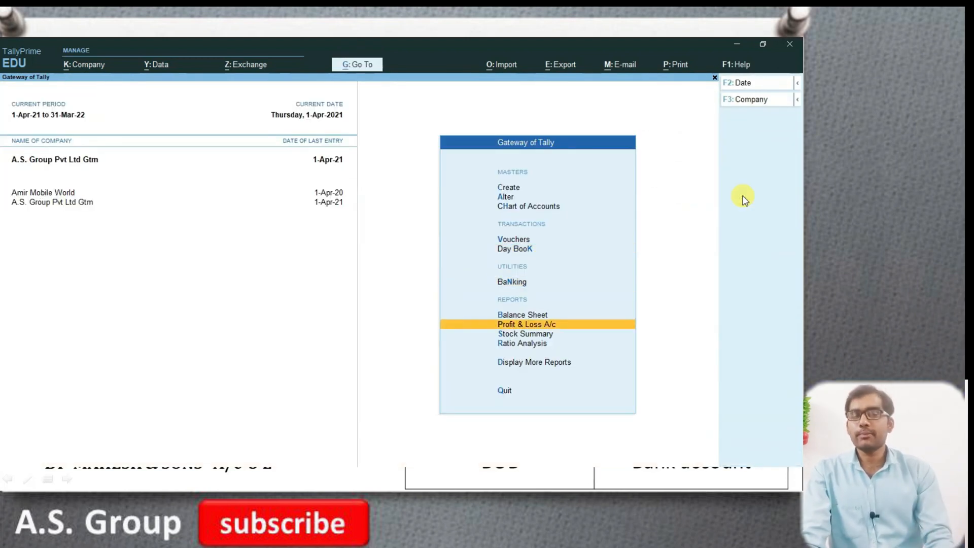
key("Up")
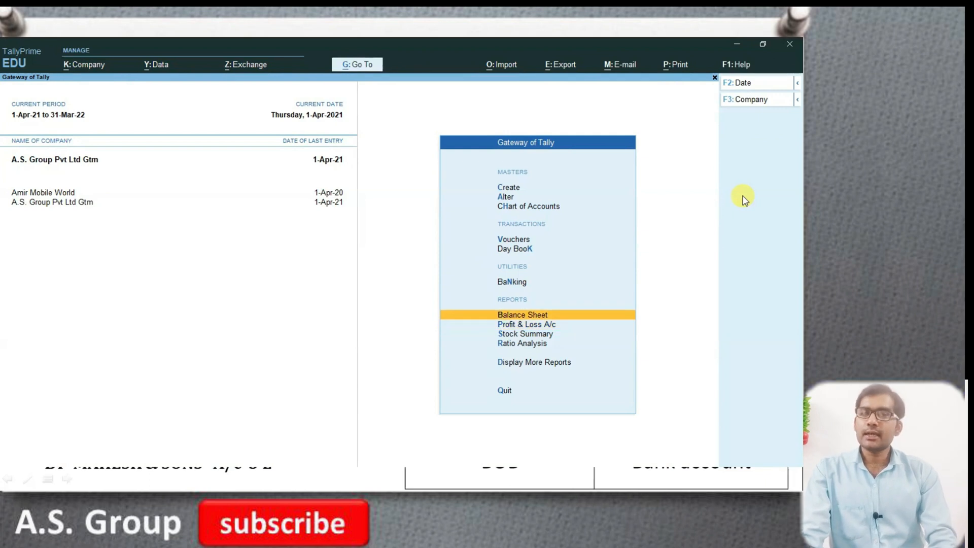
key("Return")
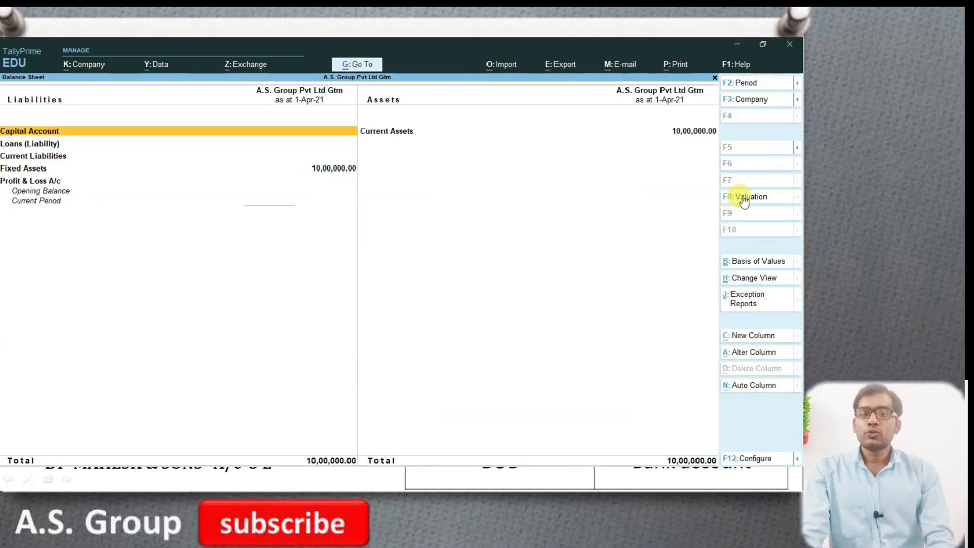
- Examine the ledger balances within the Fixed Assets group of the Balance Sheet and return to the report
key("Down")
key("Down")
key("Down")
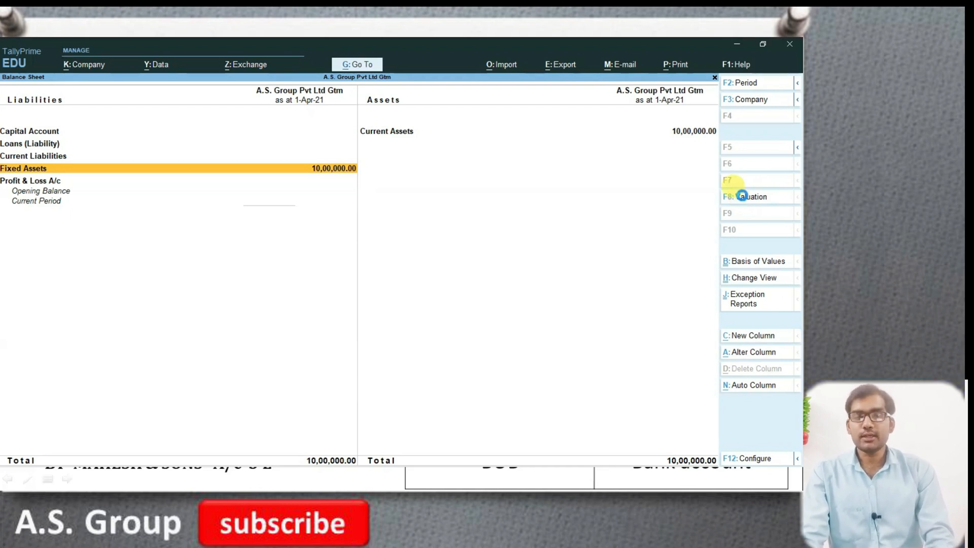
key("Return")
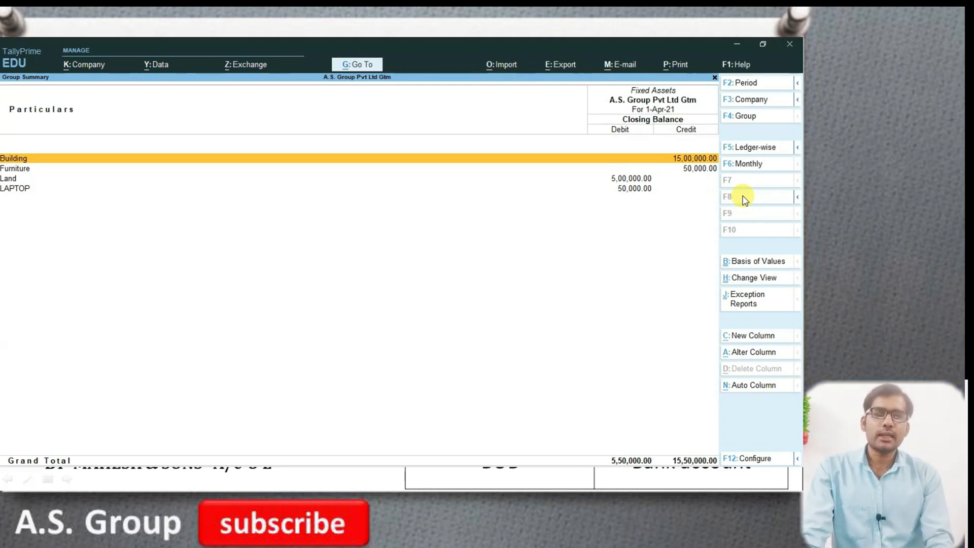
key("Escape")
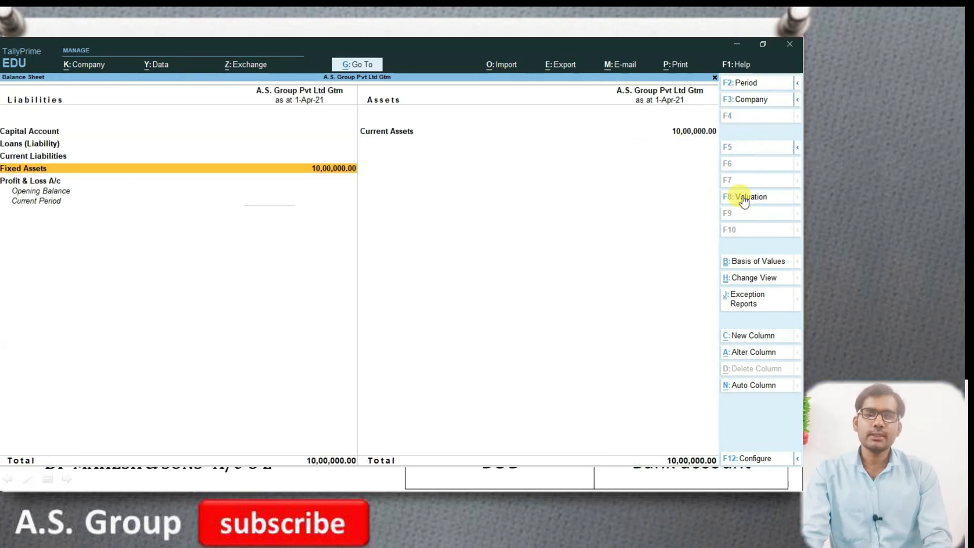
- Open Current Assets from the Balance Sheet and examine the party balances under Sundry Debtors
key("Up")
key("Right")
key("Return")
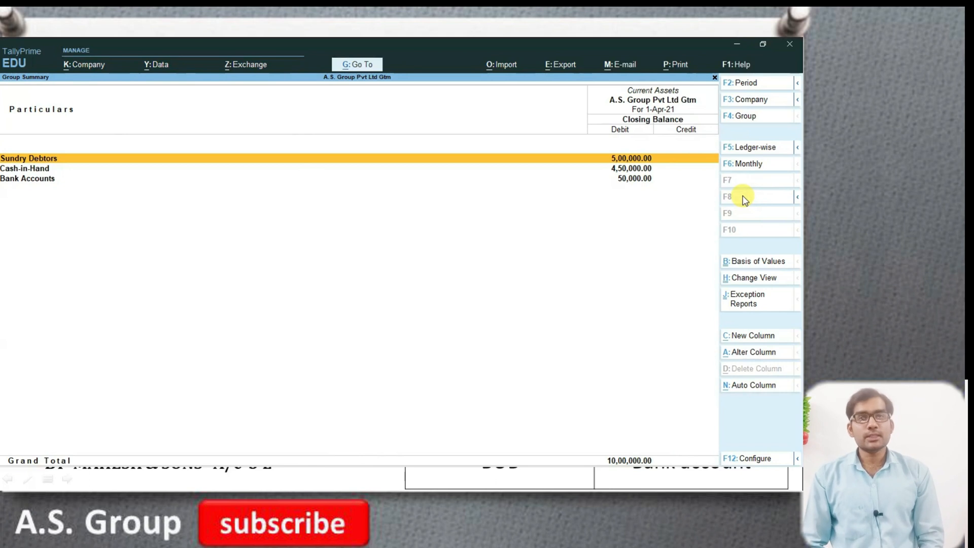
key("Return")
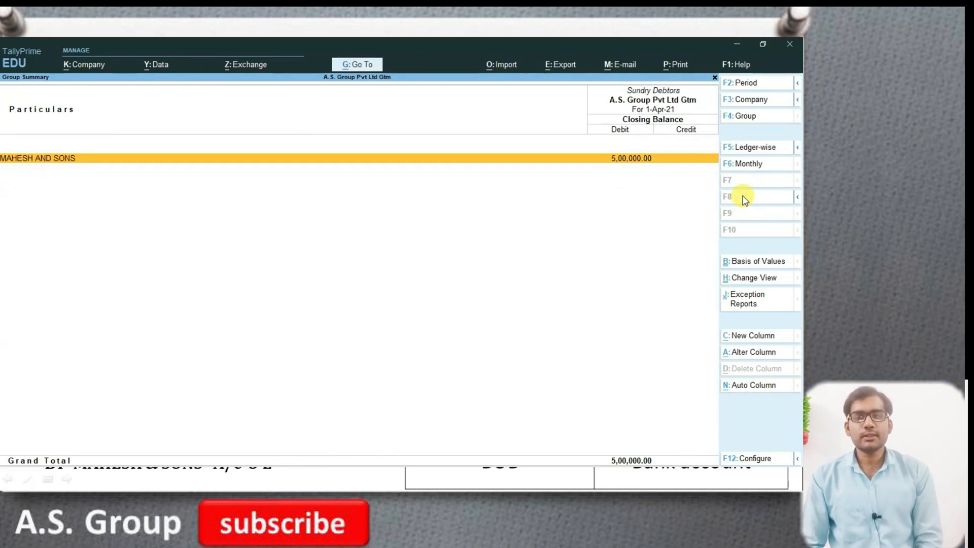
key("Escape")
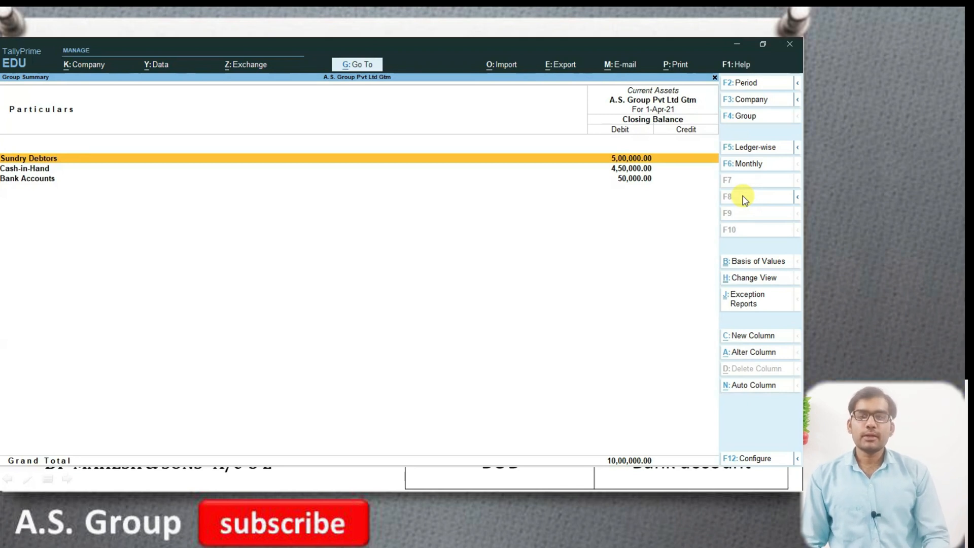
- Trace the BOB balance from Bank Accounts through April to its contra voucher, and go back to the bank ledger list
key("Down")
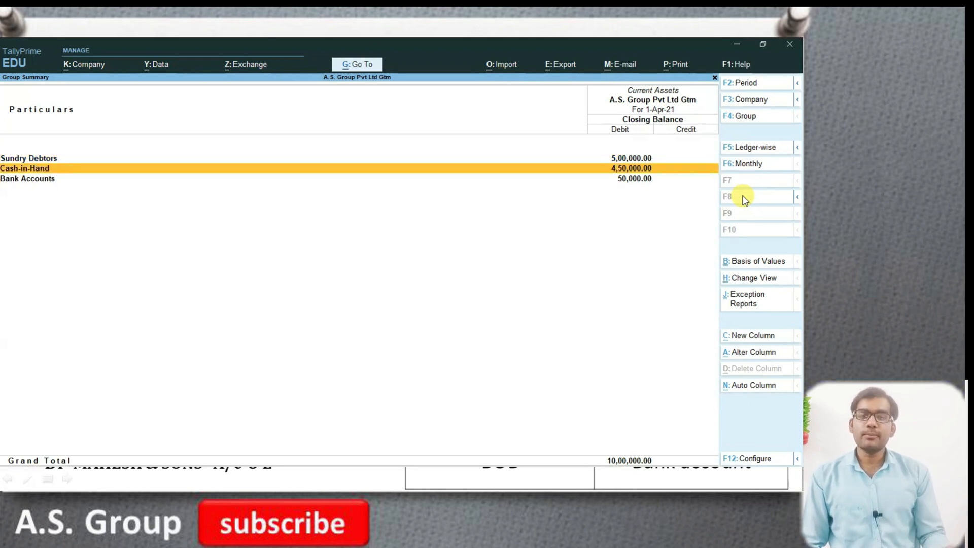
key("Down")
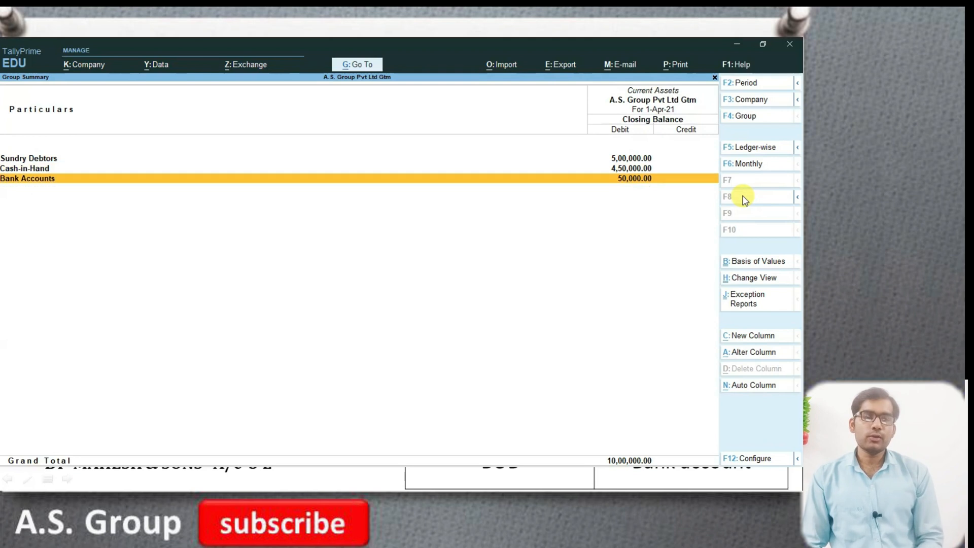
key("Return")
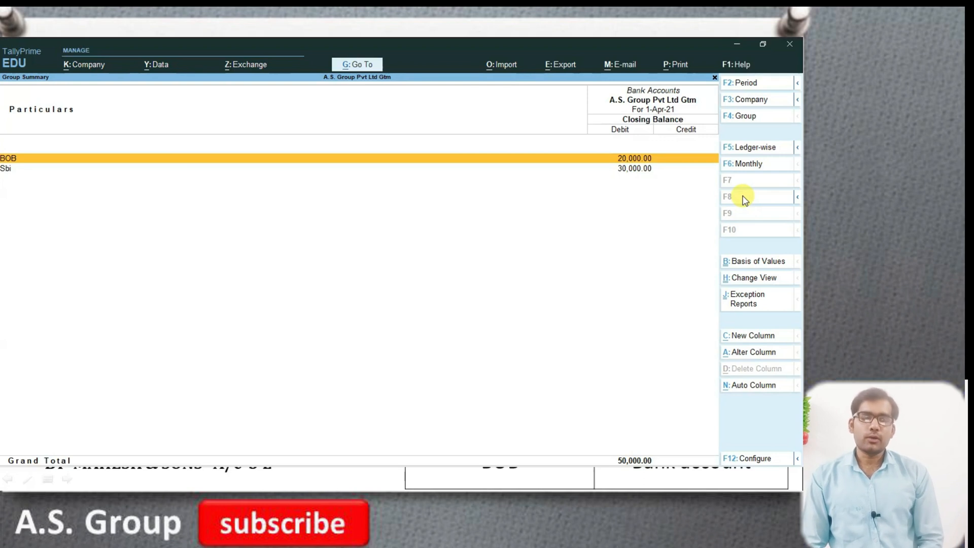
key("Return")
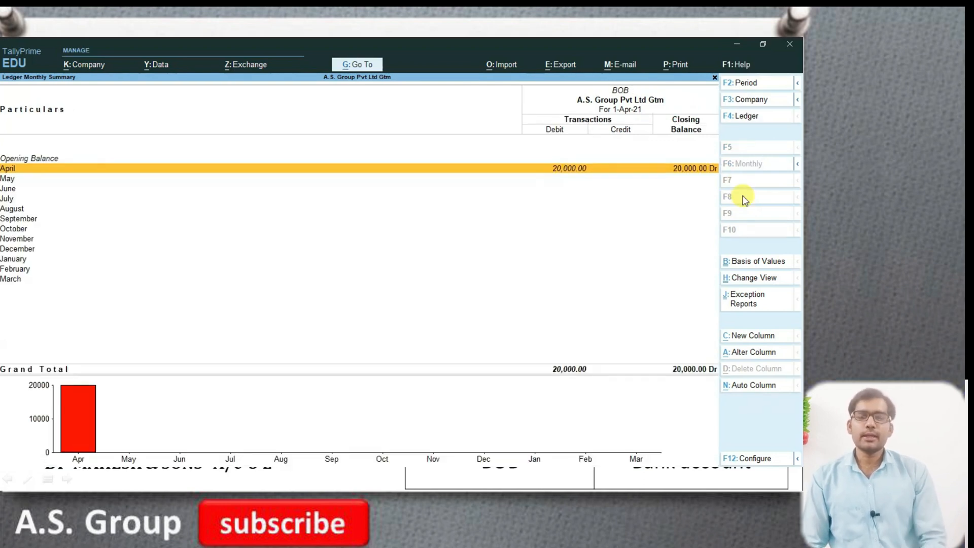
key("Return")
key("Return")
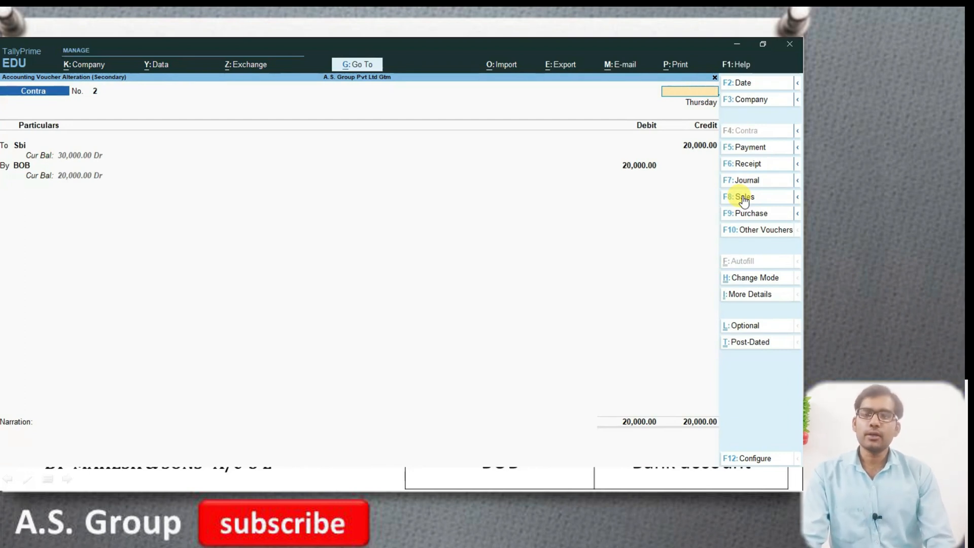
key("Escape")
key("Escape")
key("Escape")
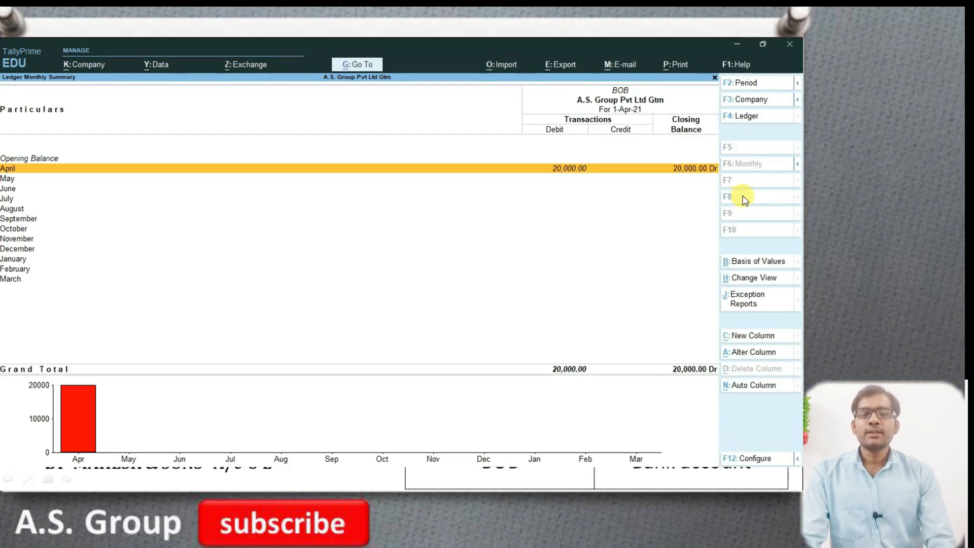
- Trace the Sbi balance through its April vouchers and open contra voucher no. 1 for the cash deposit
key("Down")
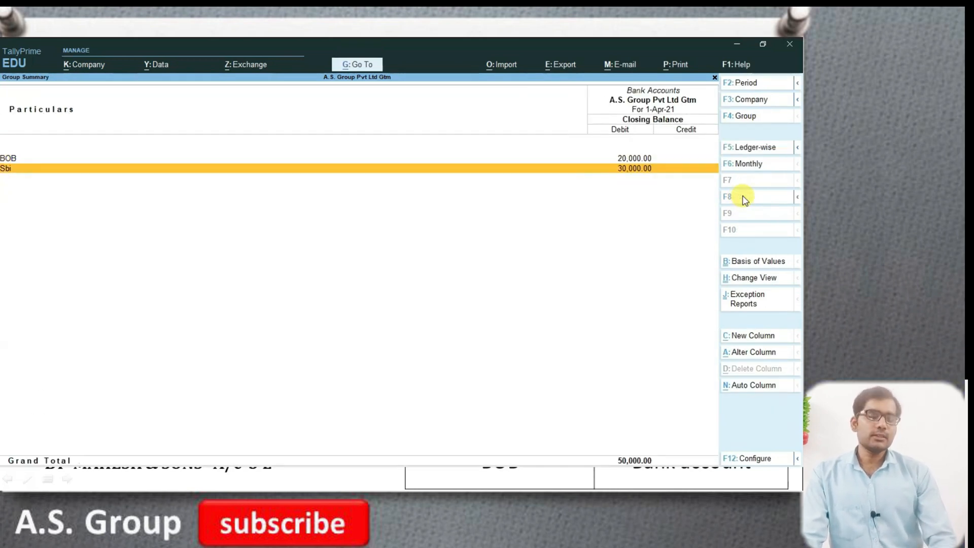
key("Return")
key("Return")
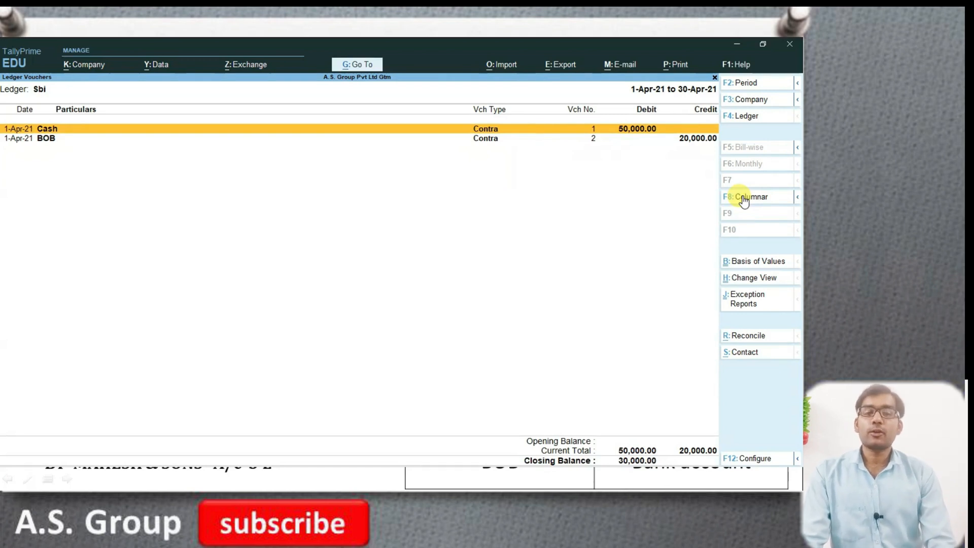
key("Return")
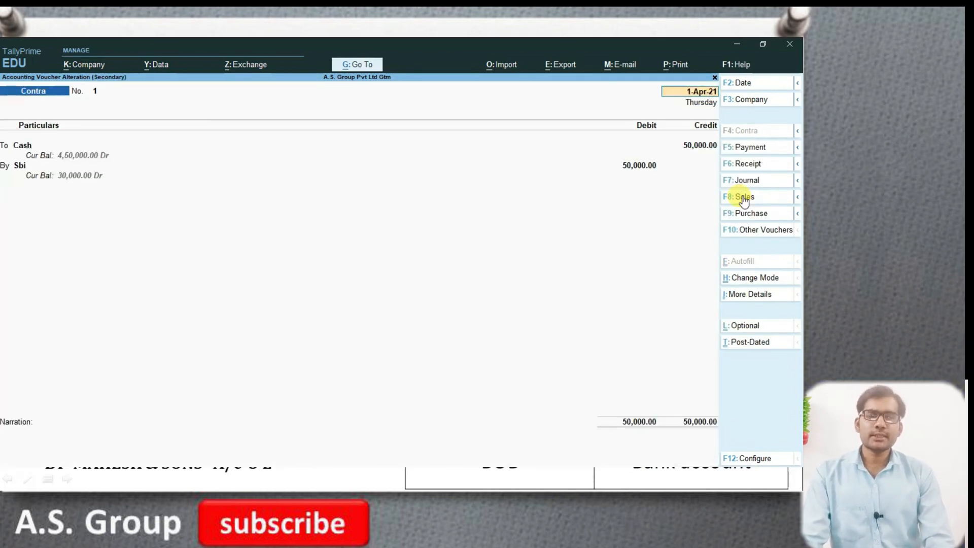